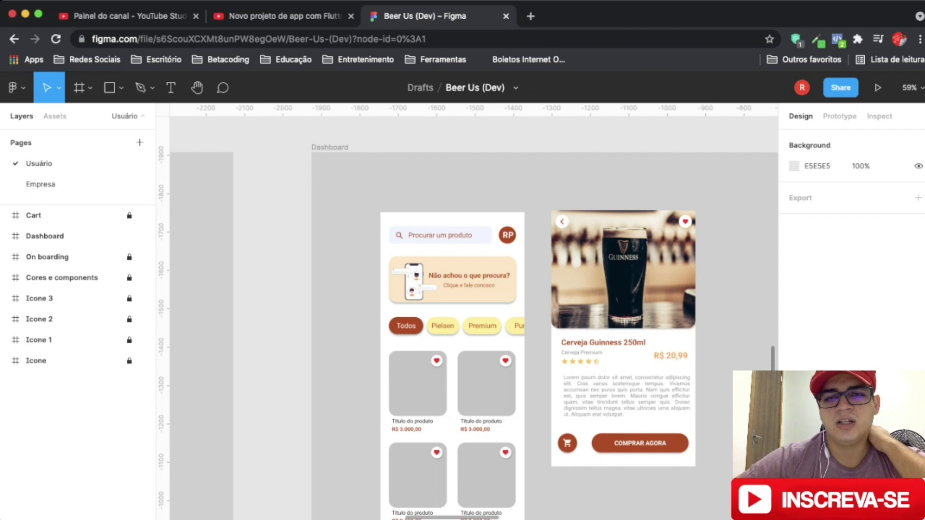
Step: Examine the home, beer product detail and user profile screens in the Dashboard frame
{"action": "scroll", "coordinate": [467, 313], "scroll_direction": "down", "scroll_amount": 3}
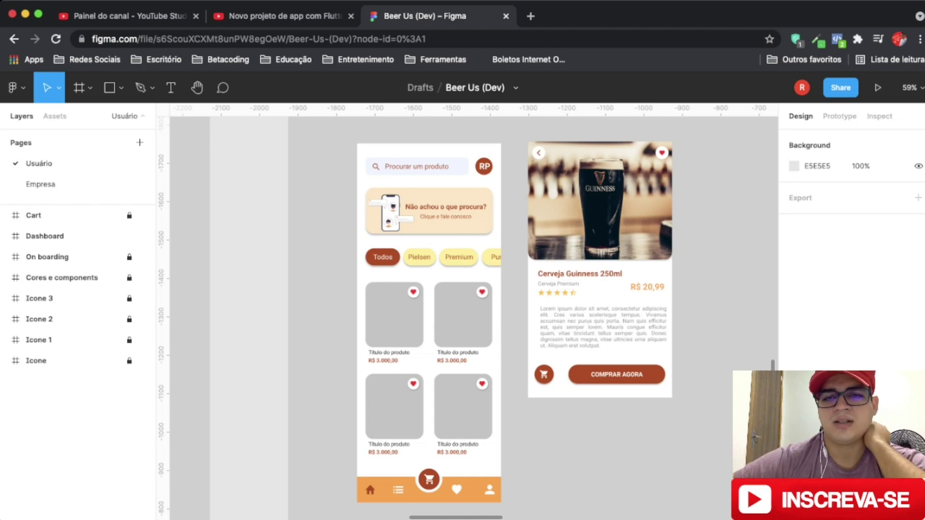
{"action": "scroll", "coordinate": [501, 265], "scroll_direction": "down", "scroll_amount": 5}
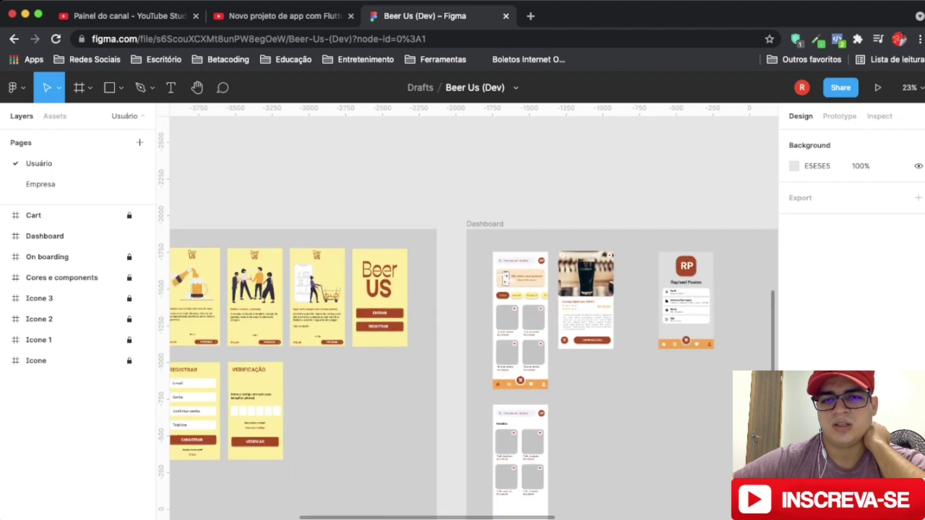
{"action": "scroll", "coordinate": [530, 265], "scroll_direction": "right", "scroll_amount": 2}
{"action": "scroll", "coordinate": [530, 221], "scroll_direction": "up", "scroll_amount": 5}
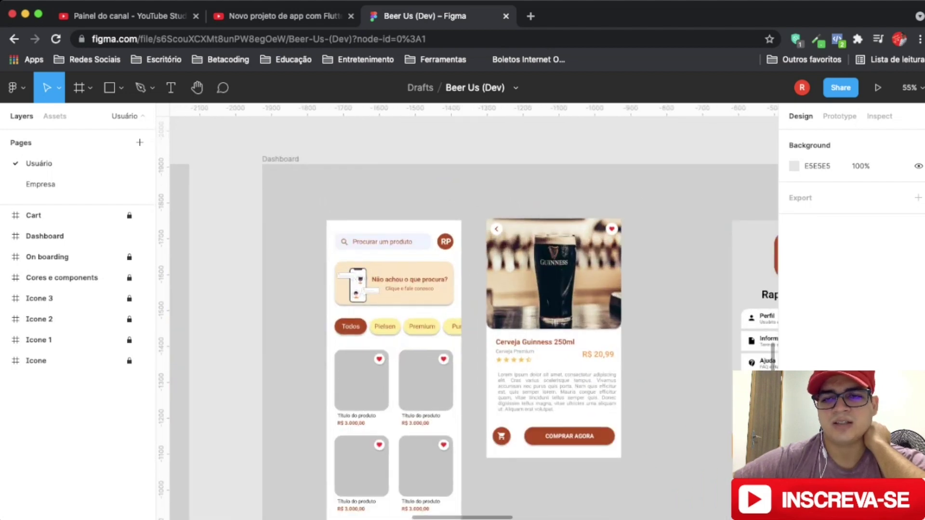
{"action": "scroll", "coordinate": [473, 313], "scroll_direction": "right", "scroll_amount": 5}
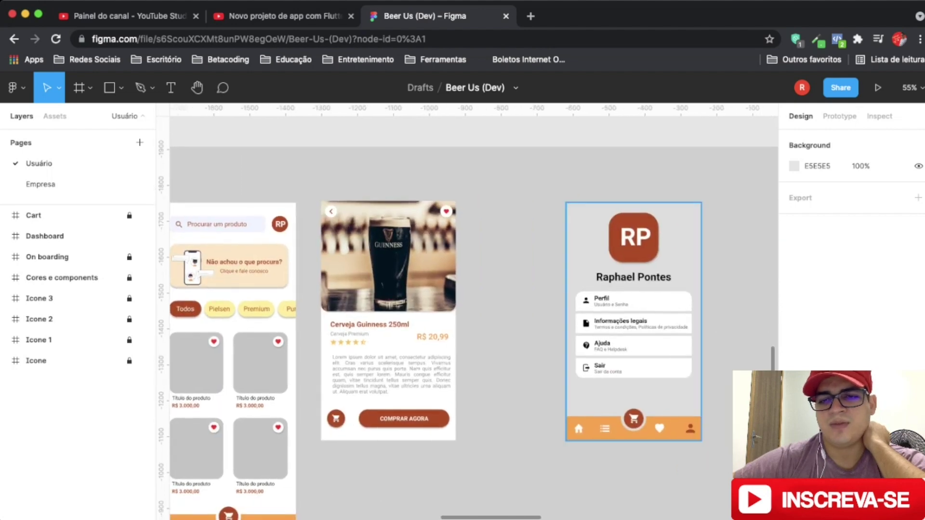
{"action": "scroll", "coordinate": [626, 313], "scroll_direction": "down", "scroll_amount": 1}
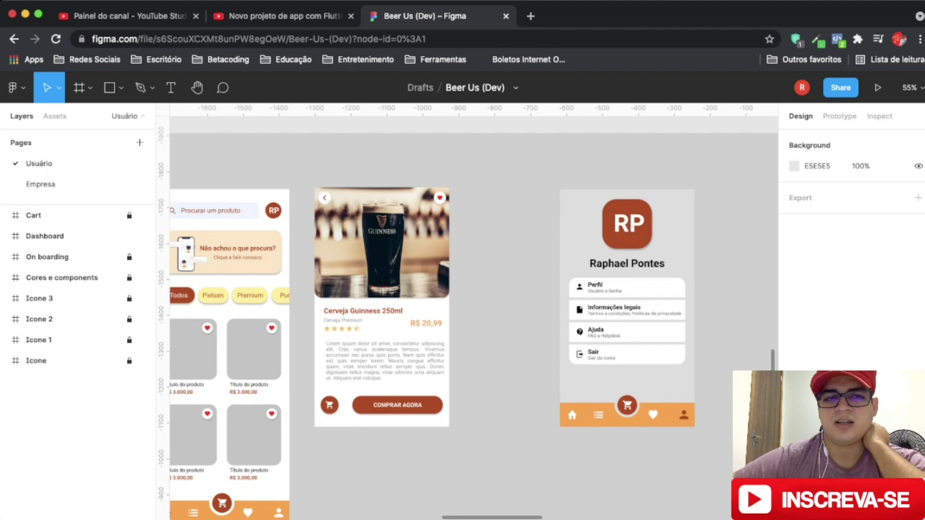
{"action": "scroll", "coordinate": [623, 397], "scroll_direction": "left", "scroll_amount": 3}
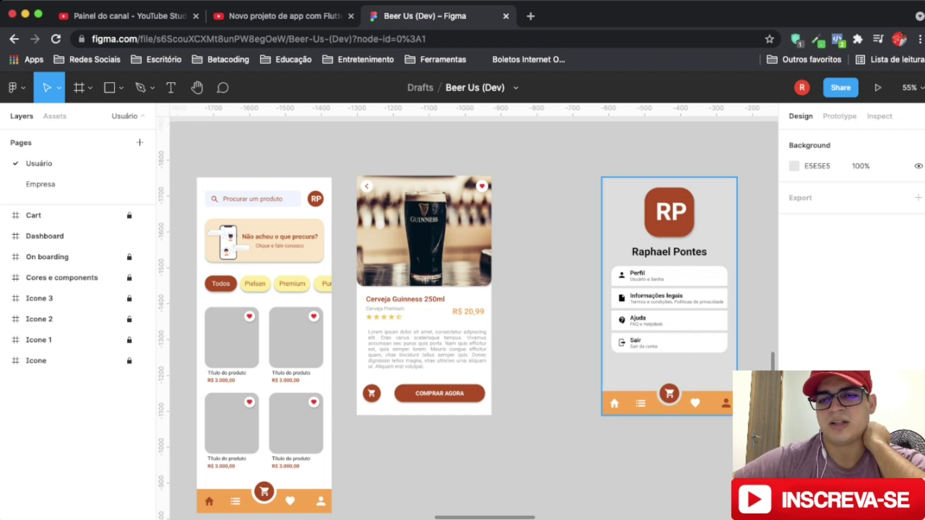
{"action": "scroll", "coordinate": [698, 254], "scroll_direction": "up", "scroll_amount": 5}
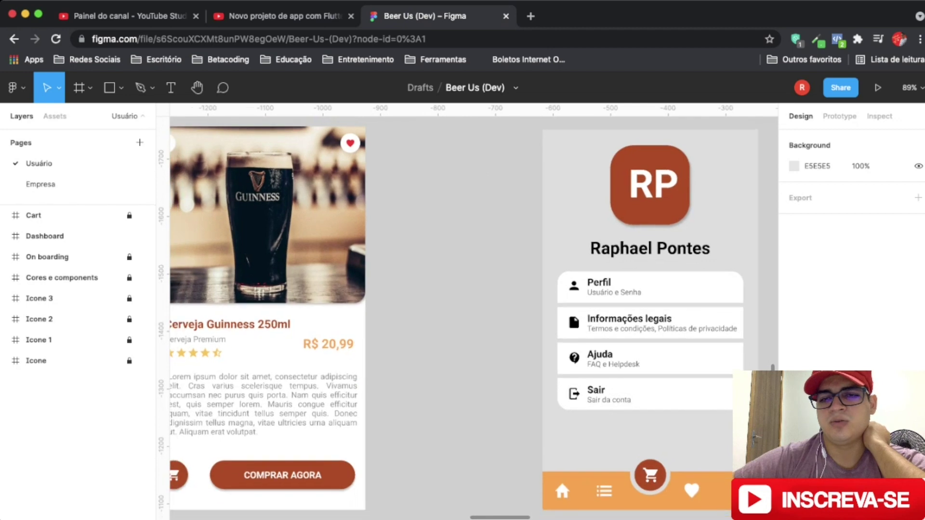
{"action": "scroll", "coordinate": [472, 308], "scroll_direction": "right", "scroll_amount": 3}
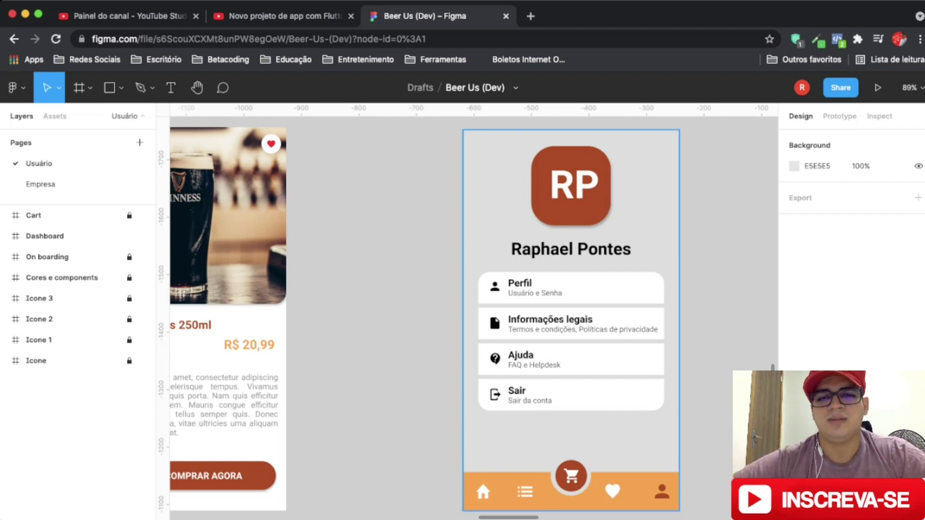
{"action": "scroll", "coordinate": [567, 314], "scroll_direction": "down", "scroll_amount": 5}
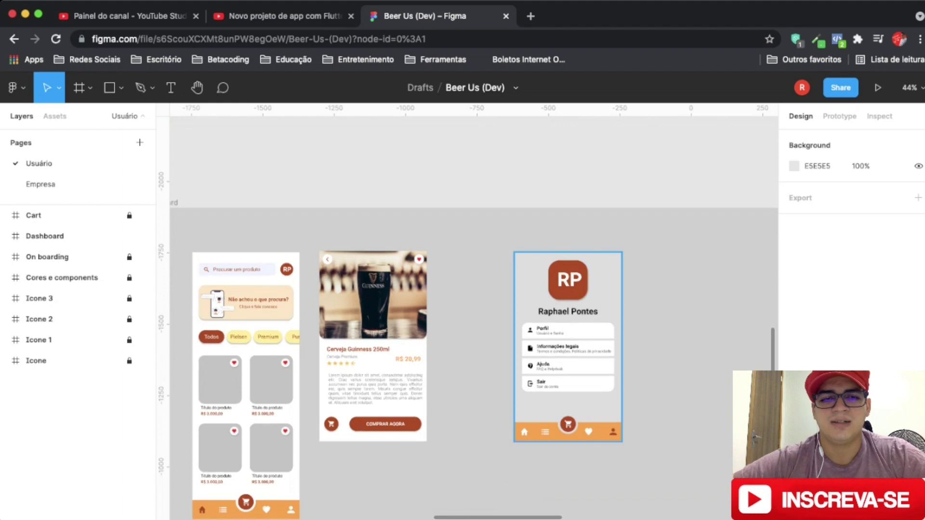
Step: Examine the Favoritos screen below the home screen and compare it with the other Dashboard screens and their navigation bars
{"action": "scroll", "coordinate": [474, 312], "scroll_direction": "down", "scroll_amount": 10}
{"action": "scroll", "coordinate": [474, 312], "scroll_direction": "left", "scroll_amount": 3}
{"action": "scroll", "coordinate": [473, 311], "scroll_direction": "down", "scroll_amount": 1}
{"action": "scroll", "coordinate": [473, 312], "scroll_direction": "down", "scroll_amount": 2}
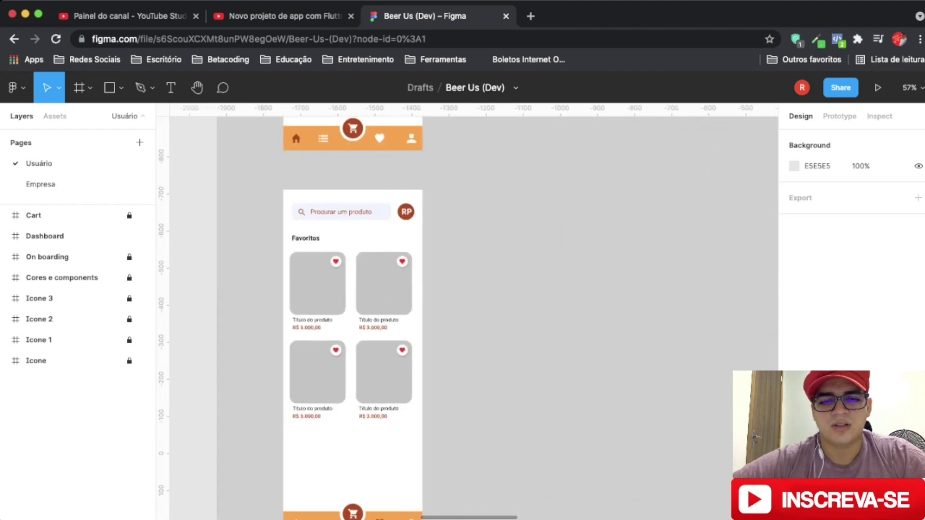
{"action": "scroll", "coordinate": [317, 358], "scroll_direction": "up", "scroll_amount": 3}
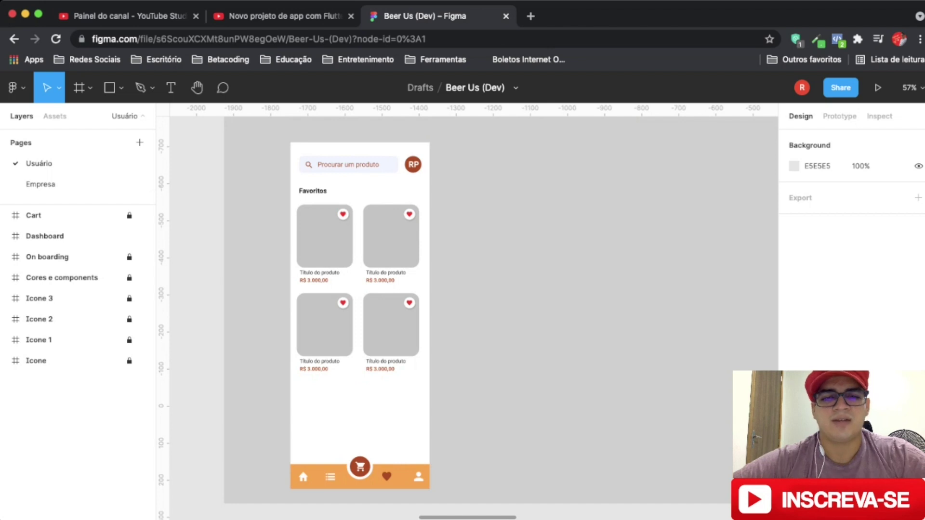
{"action": "scroll", "coordinate": [474, 312], "scroll_direction": "up", "scroll_amount": 9}
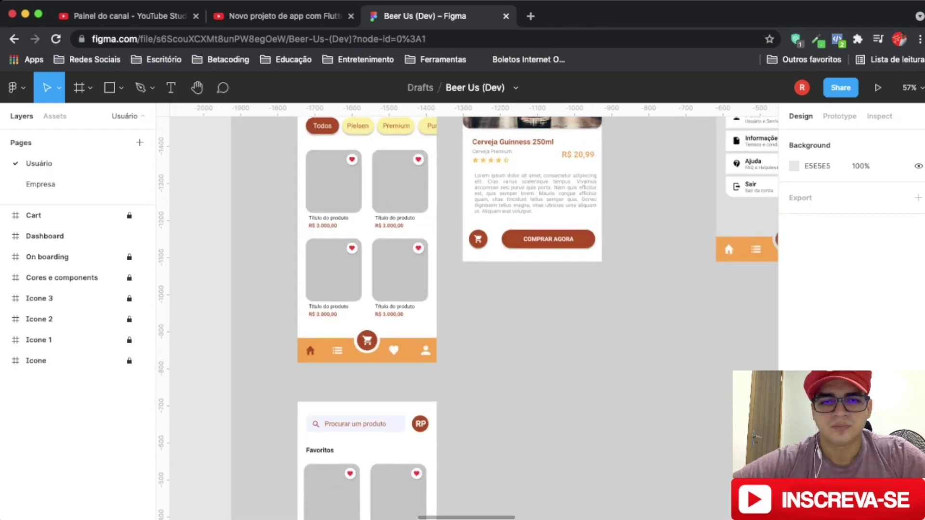
{"action": "scroll", "coordinate": [376, 333], "scroll_direction": "down", "scroll_amount": 5}
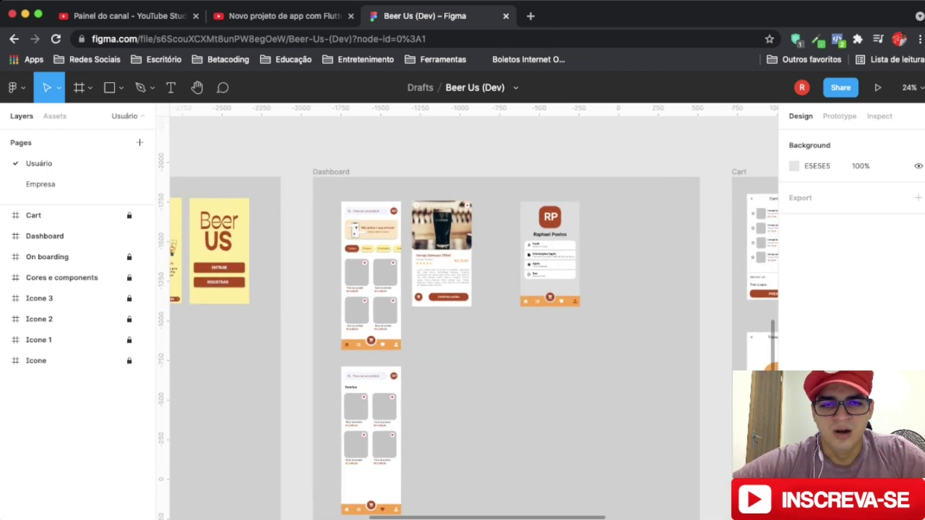
{"action": "scroll", "coordinate": [358, 353], "scroll_direction": "up", "scroll_amount": 7}
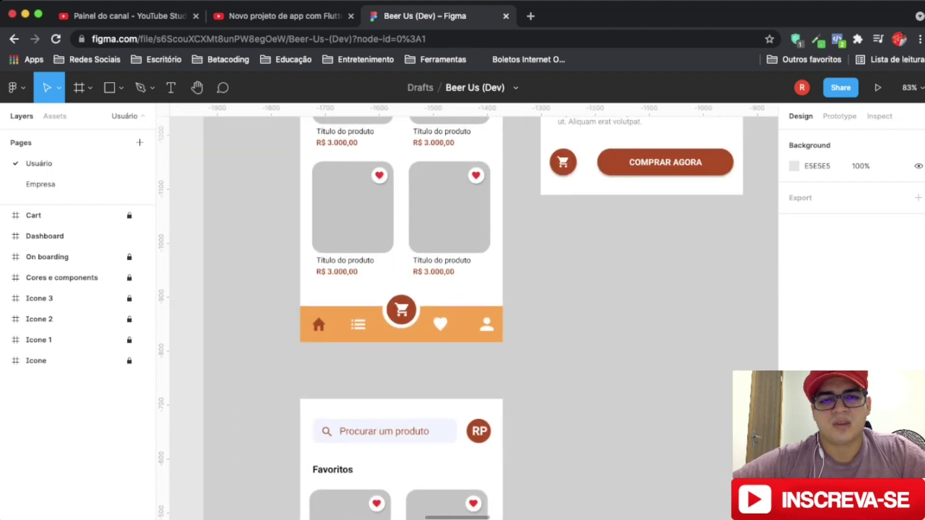
{"action": "scroll", "coordinate": [467, 314], "scroll_direction": "up", "scroll_amount": 1}
{"action": "scroll", "coordinate": [358, 297], "scroll_direction": "down", "scroll_amount": 3}
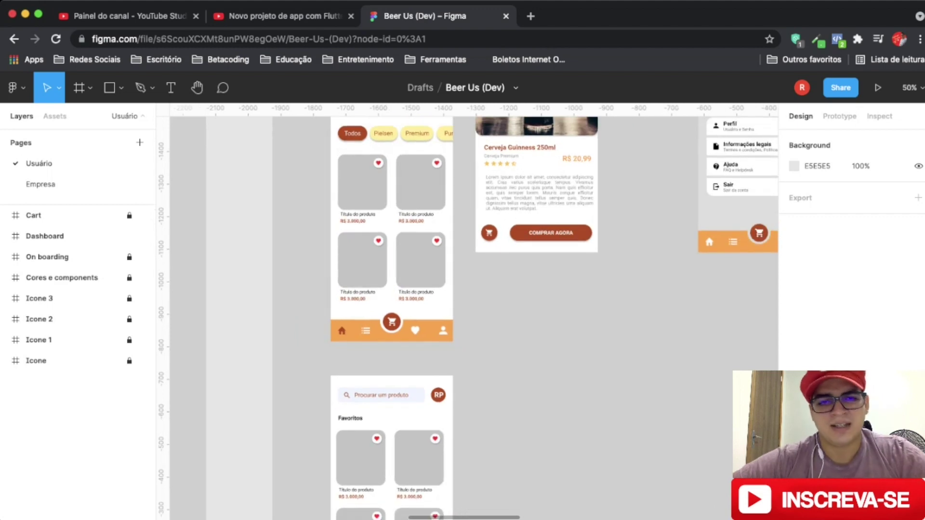
{"action": "scroll", "coordinate": [369, 345], "scroll_direction": "down", "scroll_amount": 2}
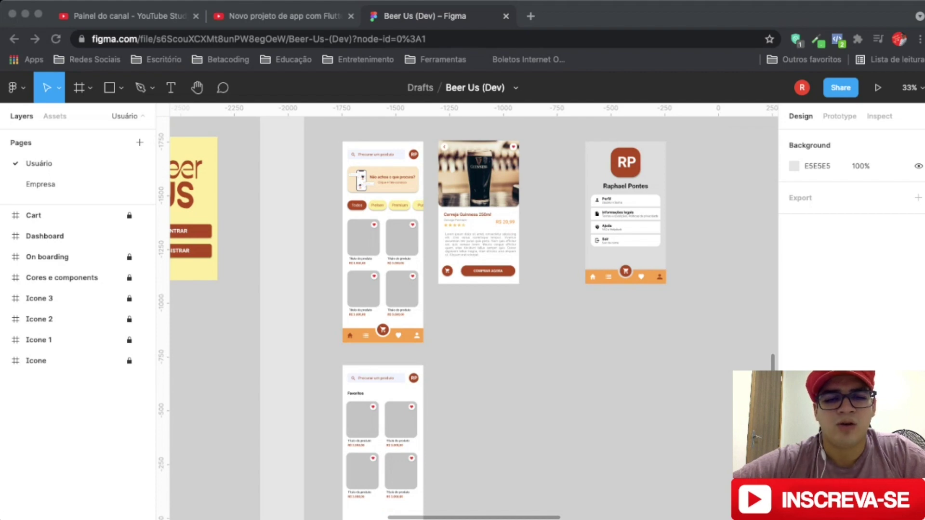
{"action": "key", "text": "super+Tab"}
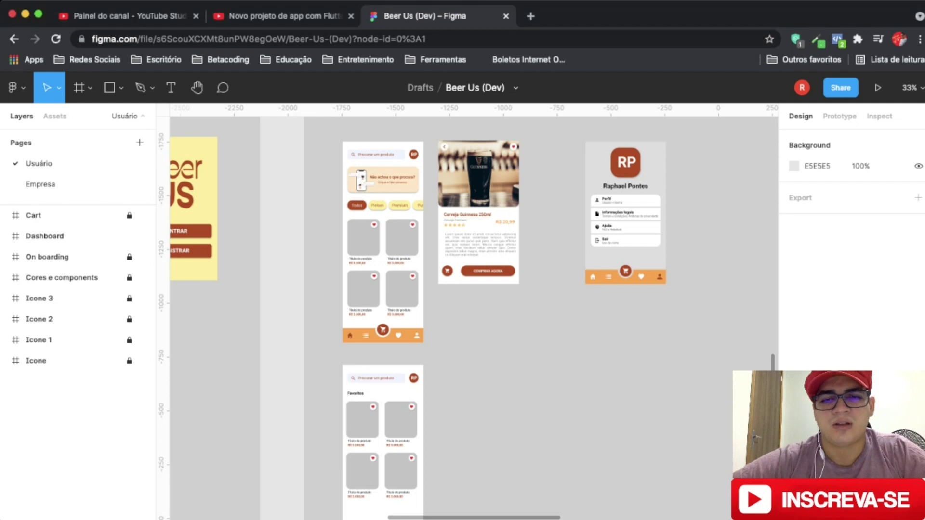
{"action": "scroll", "coordinate": [475, 313], "scroll_direction": "right", "scroll_amount": 5}
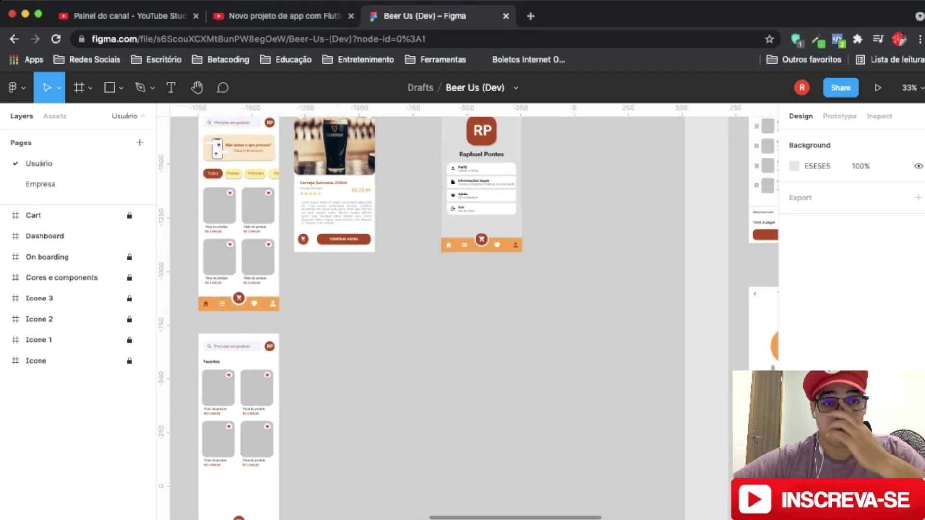
{"action": "scroll", "coordinate": [474, 314], "scroll_direction": "up", "scroll_amount": 3}
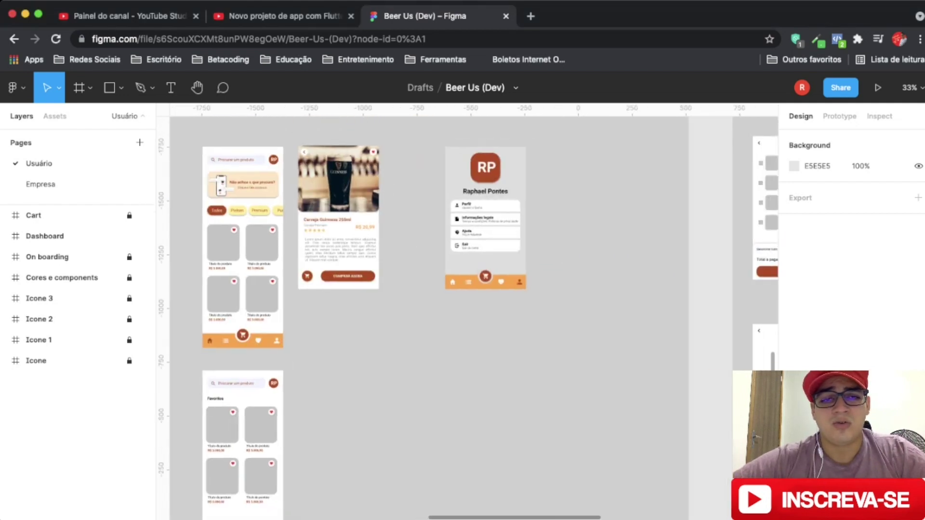
Step: Look over the checkout screens in the Cart frame, focusing on the Carrinho screen's items and total
{"action": "scroll", "coordinate": [475, 313], "scroll_direction": "right", "scroll_amount": 1}
{"action": "scroll", "coordinate": [475, 313], "scroll_direction": "right", "scroll_amount": 12}
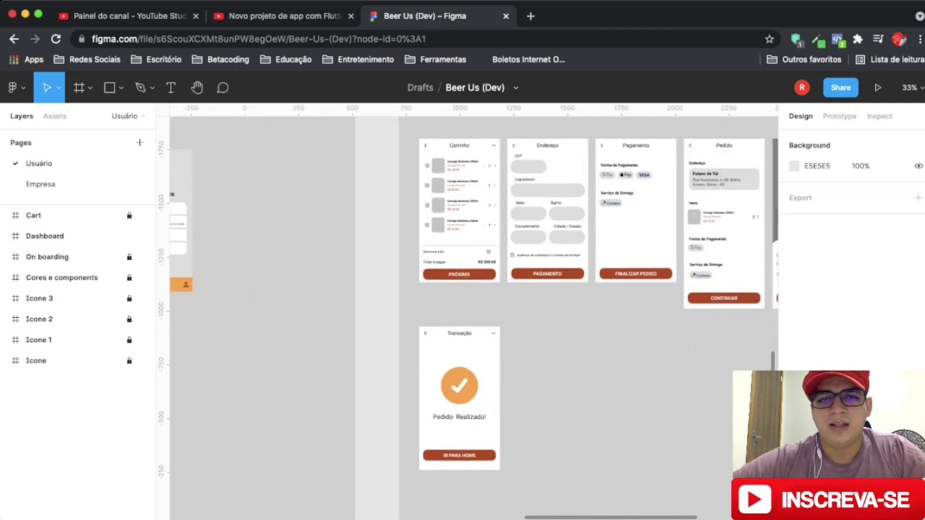
{"action": "scroll", "coordinate": [475, 313], "scroll_direction": "up", "scroll_amount": 3}
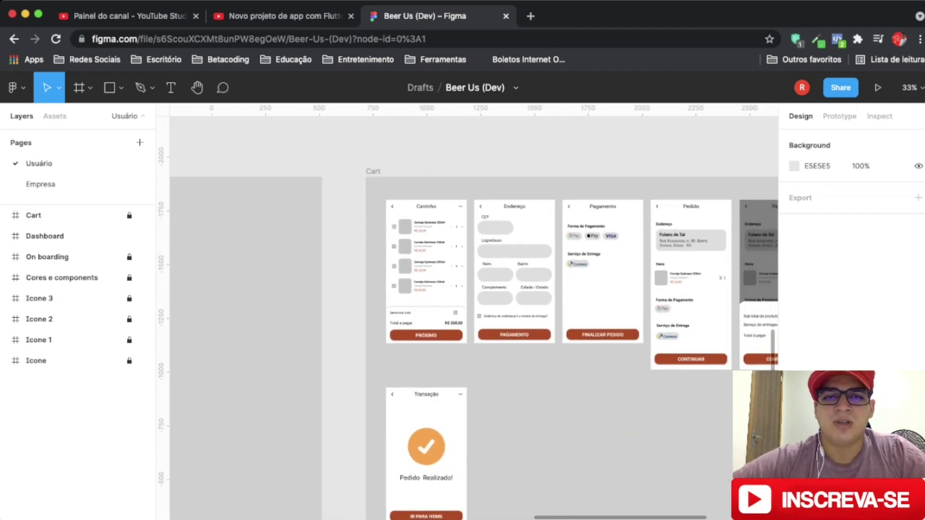
{"action": "scroll", "coordinate": [475, 313], "scroll_direction": "right", "scroll_amount": 4}
{"action": "scroll", "coordinate": [474, 313], "scroll_direction": "down", "scroll_amount": 2}
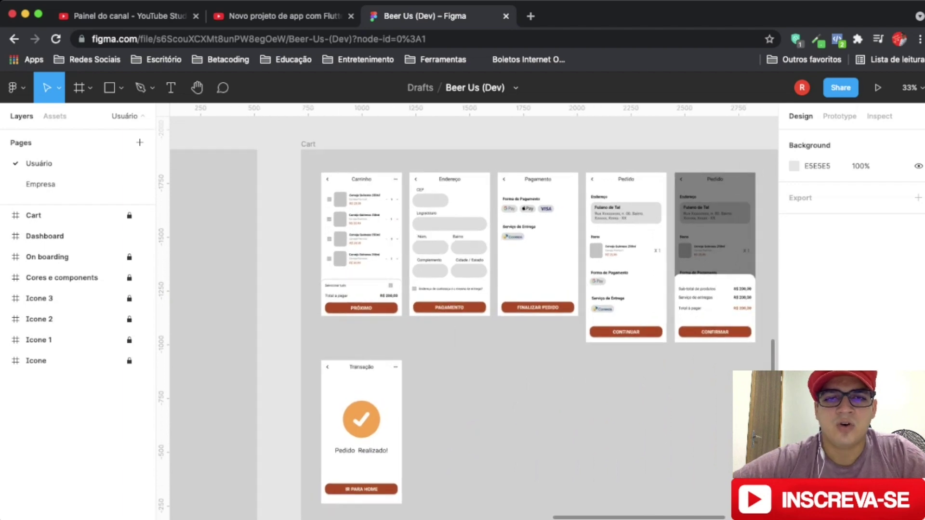
{"action": "scroll", "coordinate": [371, 241], "scroll_direction": "up", "scroll_amount": 5}
{"action": "scroll", "coordinate": [475, 313], "scroll_direction": "up", "scroll_amount": 2}
{"action": "scroll", "coordinate": [475, 313], "scroll_direction": "left", "scroll_amount": 1}
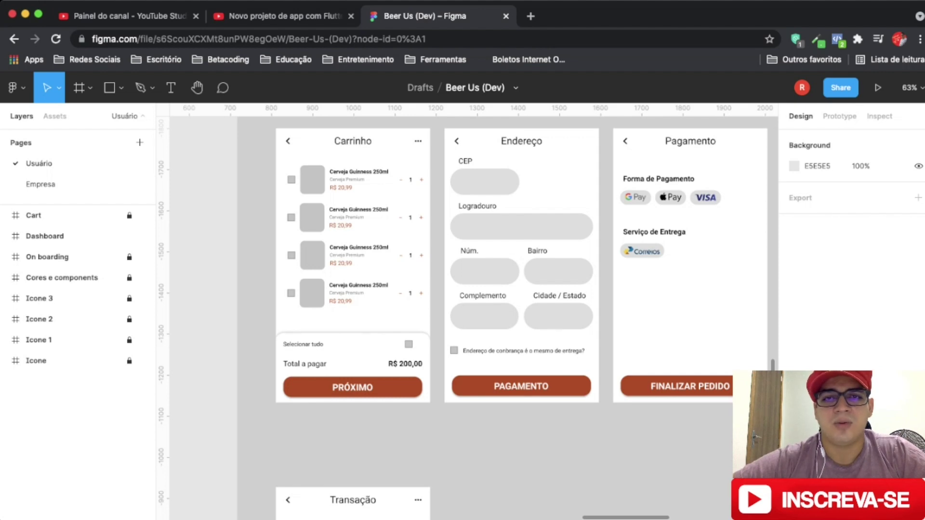
Step: Examine the Endereço form, the Pagamento options and the Pedido summary screen in the Cart frame
{"action": "scroll", "coordinate": [468, 309], "scroll_direction": "right", "scroll_amount": 5}
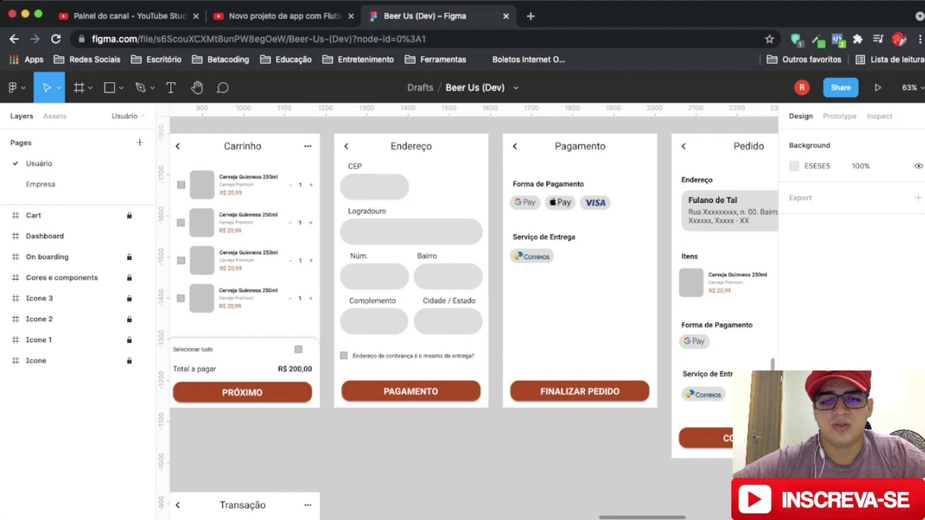
{"action": "scroll", "coordinate": [394, 357], "scroll_direction": "up", "scroll_amount": 5}
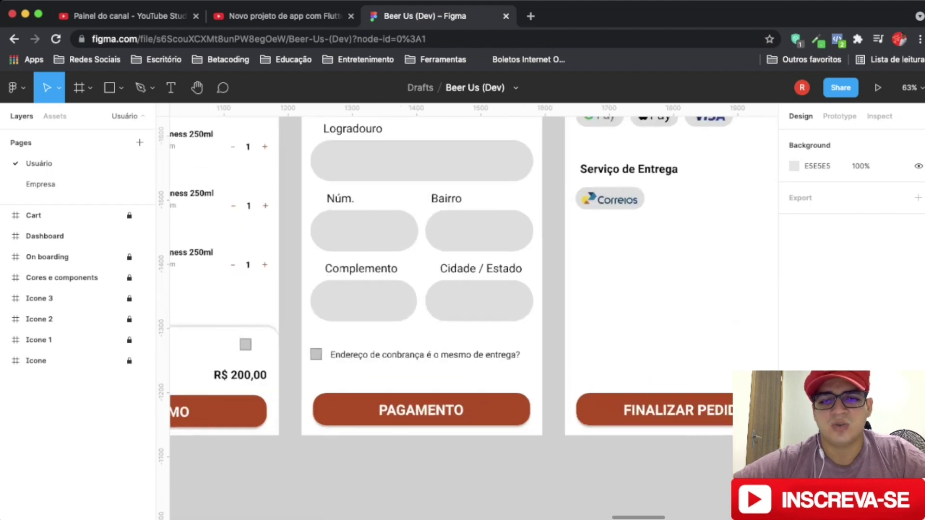
{"action": "scroll", "coordinate": [399, 358], "scroll_direction": "down", "scroll_amount": 4}
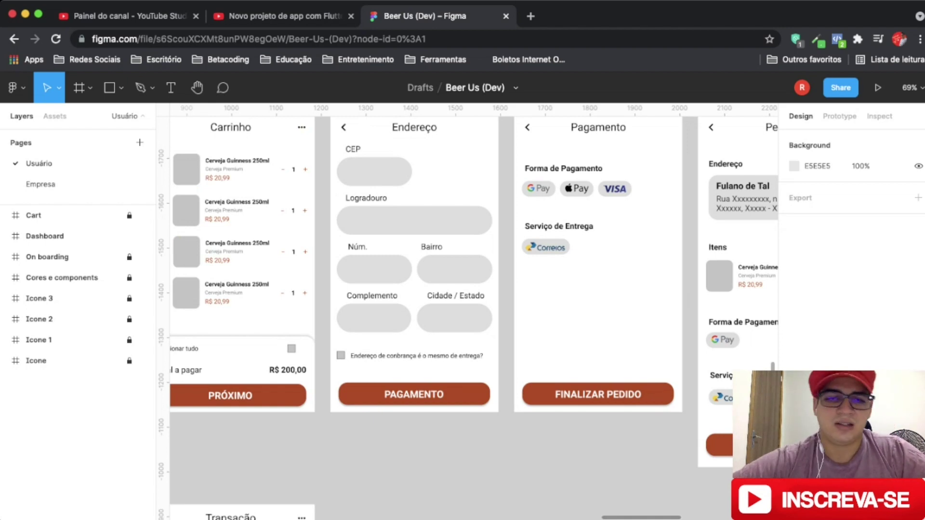
{"action": "scroll", "coordinate": [475, 308], "scroll_direction": "right", "scroll_amount": 3}
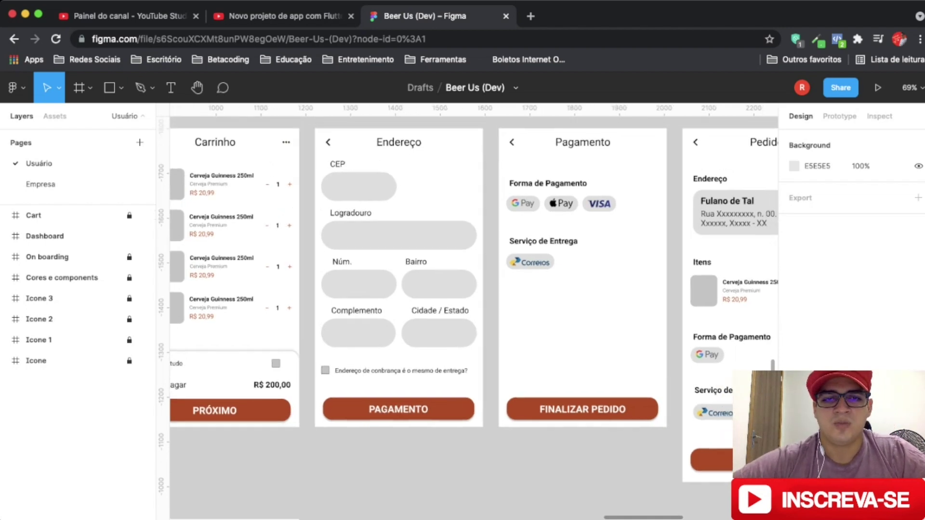
{"action": "scroll", "coordinate": [475, 309], "scroll_direction": "right", "scroll_amount": 5}
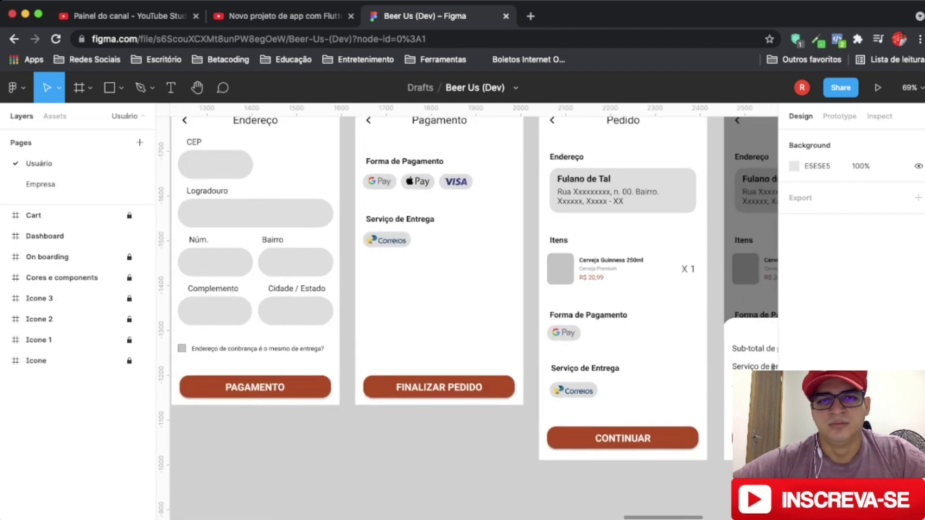
{"action": "scroll", "coordinate": [474, 309], "scroll_direction": "up", "scroll_amount": 2}
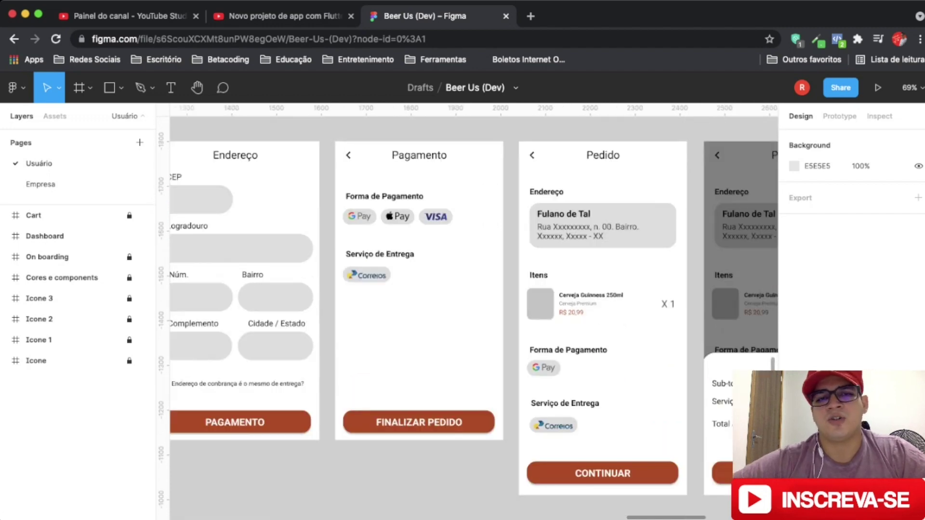